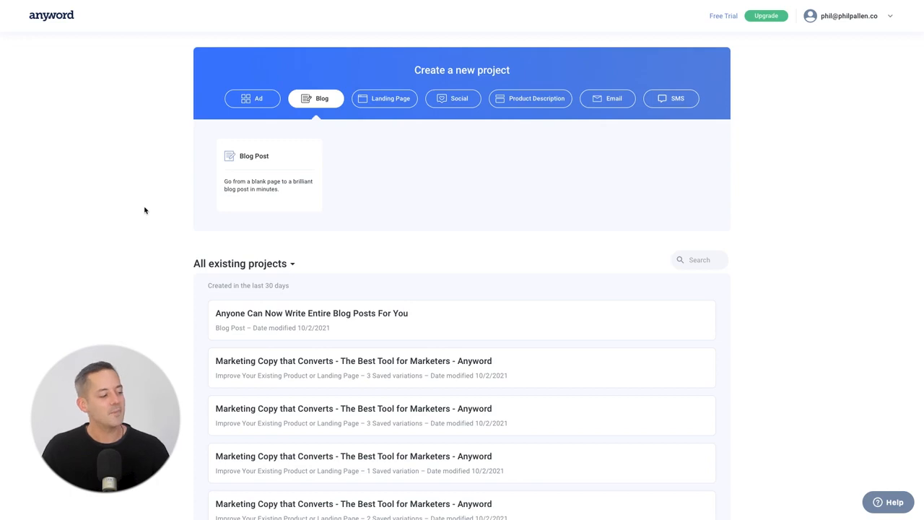
Start a Blog Post project and describe blog posts as important but time-consuming for marketers, announcing that Anyword can now write entire posts.
{"action": "left_click", "coordinate": [271, 162]}
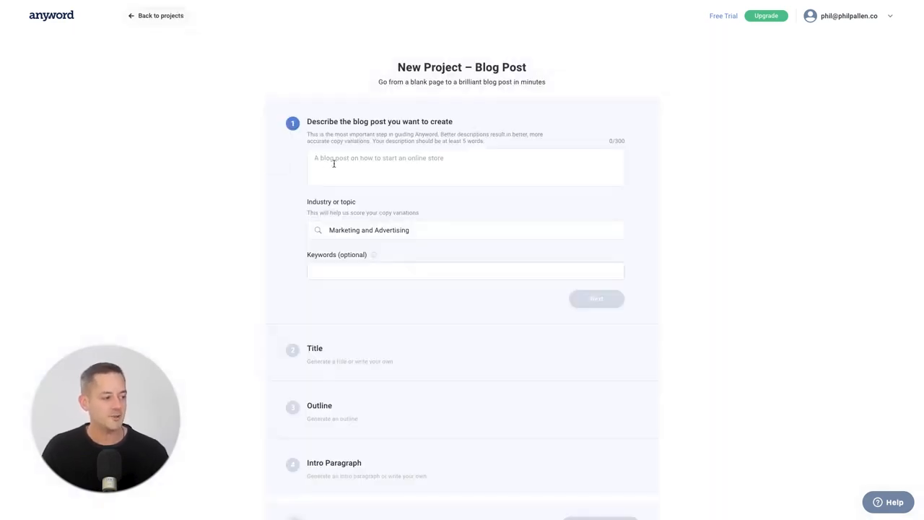
{"action": "left_click", "coordinate": [334, 163]}
{"action": "type", "text": "Blog posts are an incredibly important part of every marketer's arseonal, but they can be incredib"}
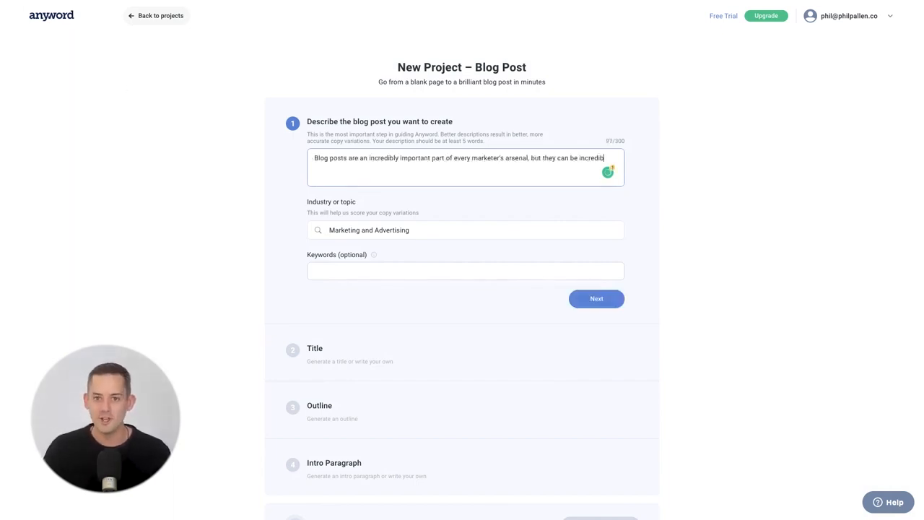
{"action": "type", "text": "ly difficult and time-consuming to produce. Don't you wish t"}
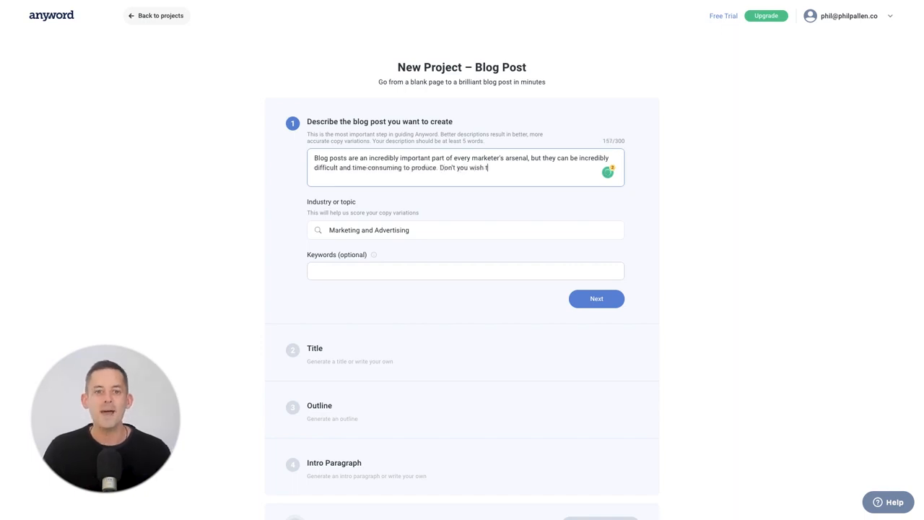
{"action": "type", "text": "here was a quick waynd easy way to get this done?"}
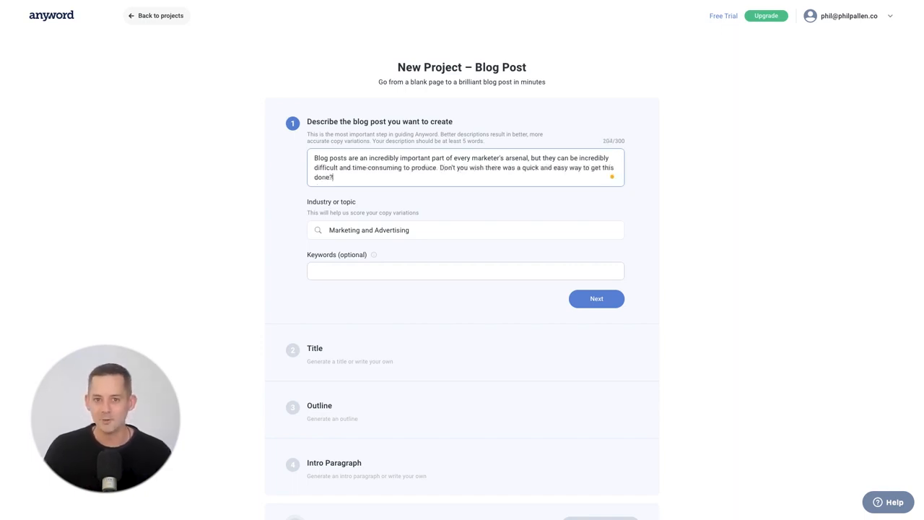
{"action": "type", "text": " Well, your wish has been granted. Anyword can now write entire blog posts for you."}
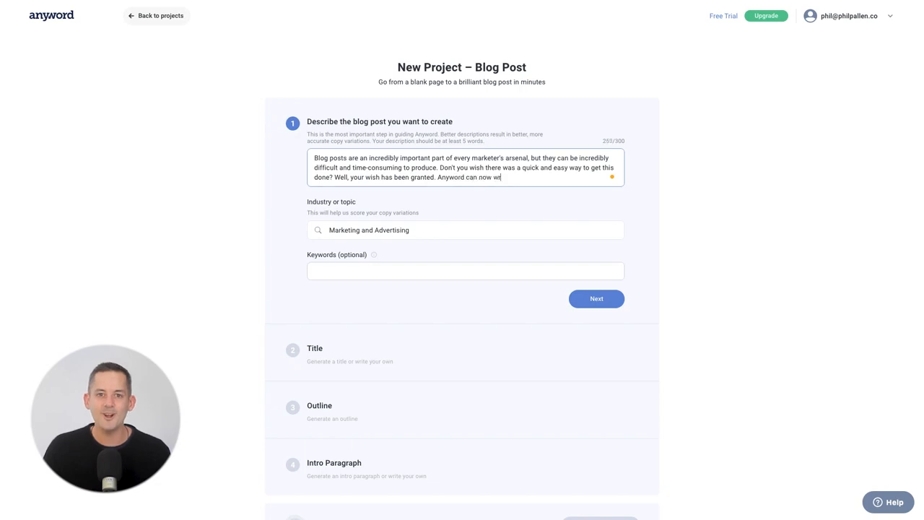
{"action": "left_click", "coordinate": [454, 211]}
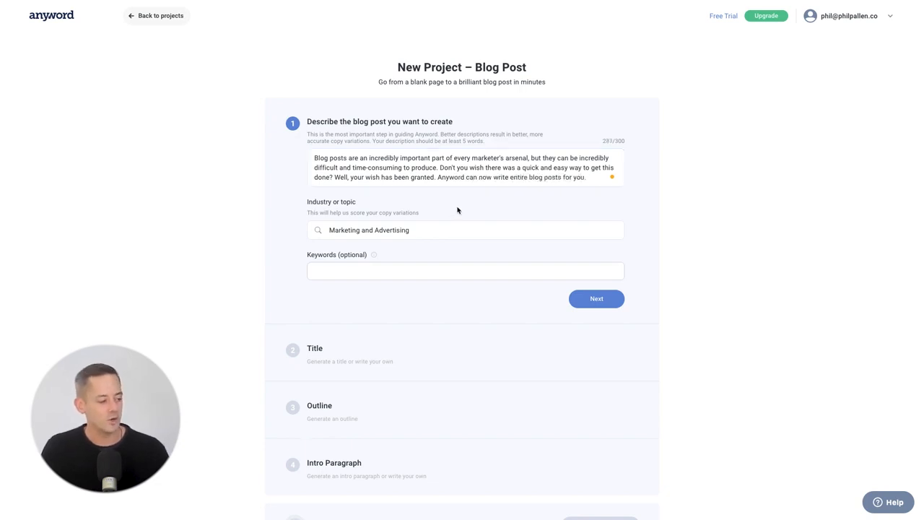
Keep Marketing and Advertising as the topic and add the keywords copywriting, digital marketing and blogging.
{"action": "left_click", "coordinate": [429, 232]}
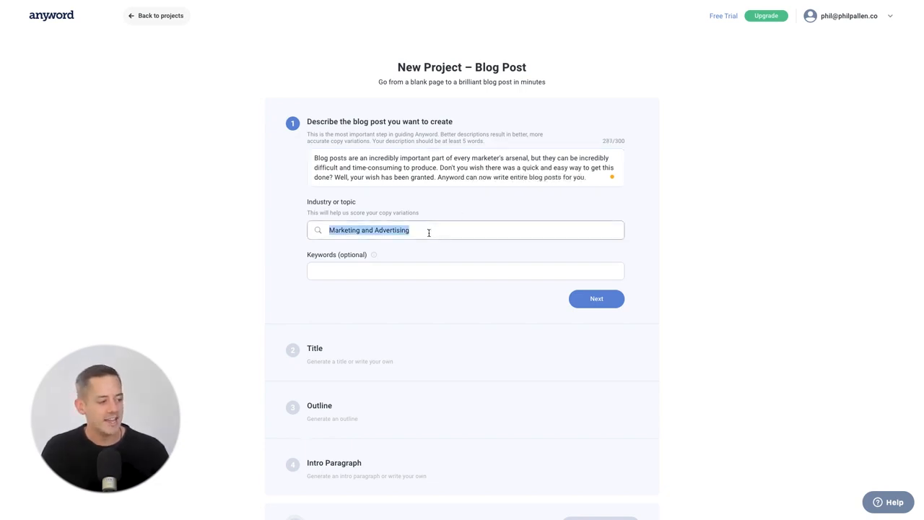
{"action": "triple_click", "coordinate": [386, 228]}
{"action": "left_click", "coordinate": [483, 208]}
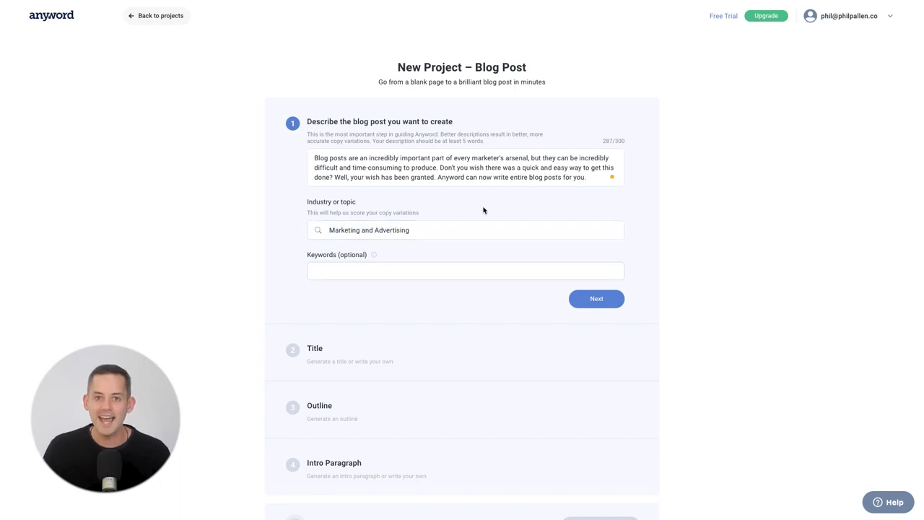
{"action": "left_click", "coordinate": [413, 272]}
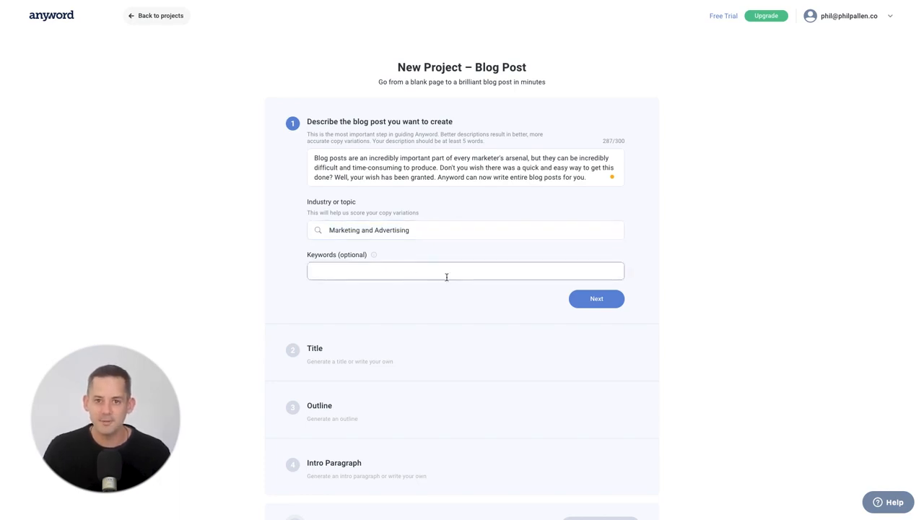
{"action": "type", "text": "copywriting"}
{"action": "key", "text": "Return"}
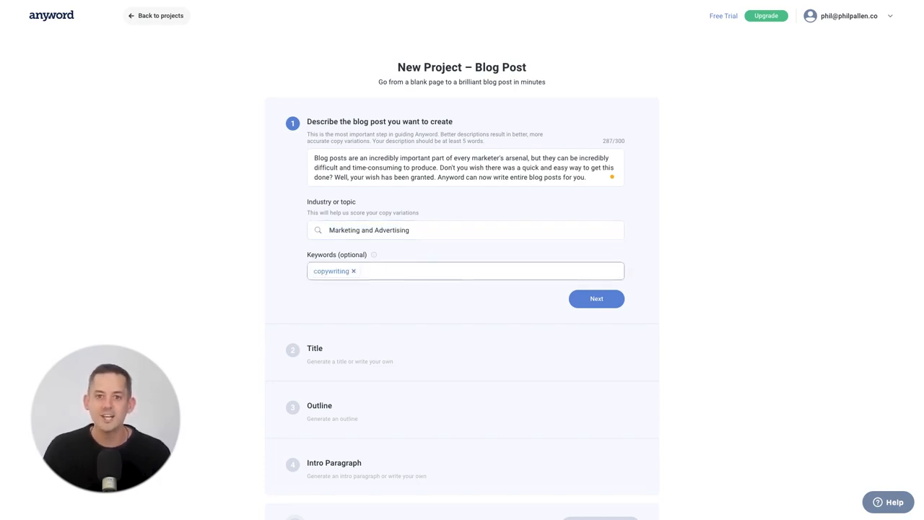
{"action": "type", "text": "digital marketing"}
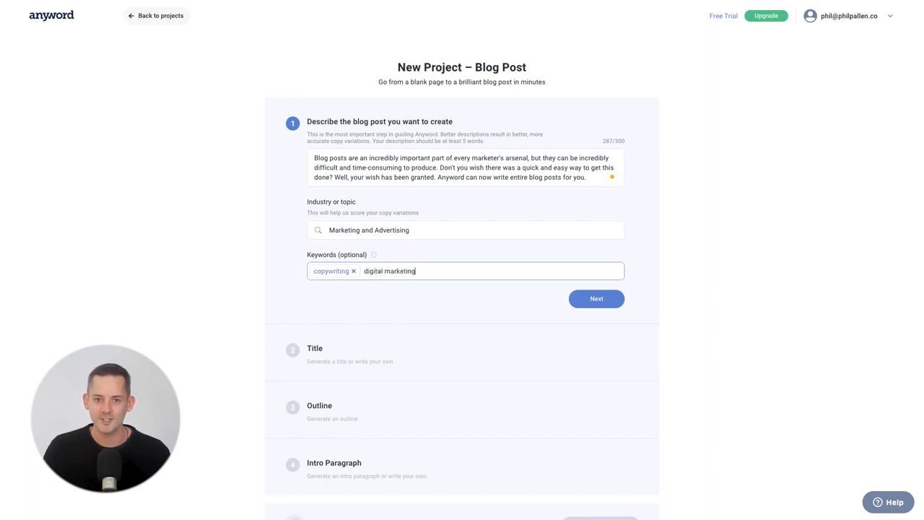
{"action": "key", "text": "Return"}
{"action": "type", "text": "blogging"}
{"action": "key", "text": "Return"}
{"action": "left_click", "coordinate": [460, 316]}
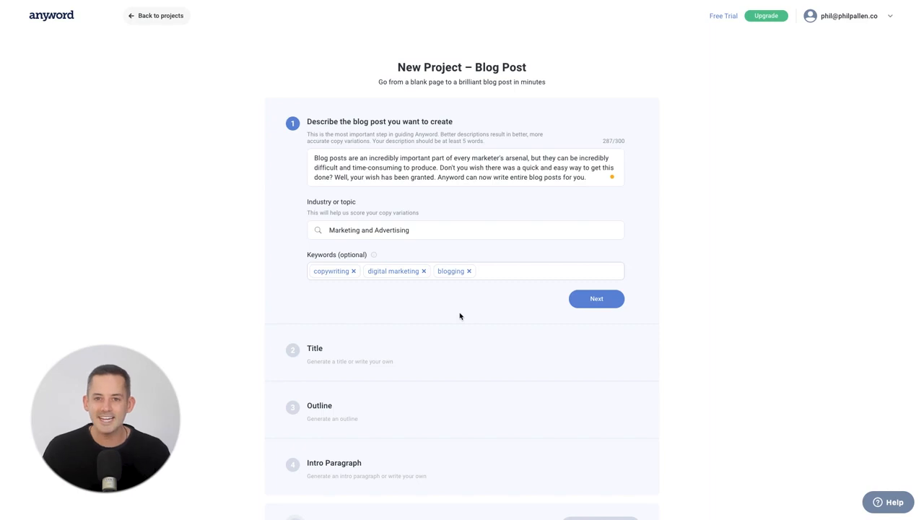
Generate title suggestions from the description, request another batch and look through them.
{"action": "left_click", "coordinate": [586, 307]}
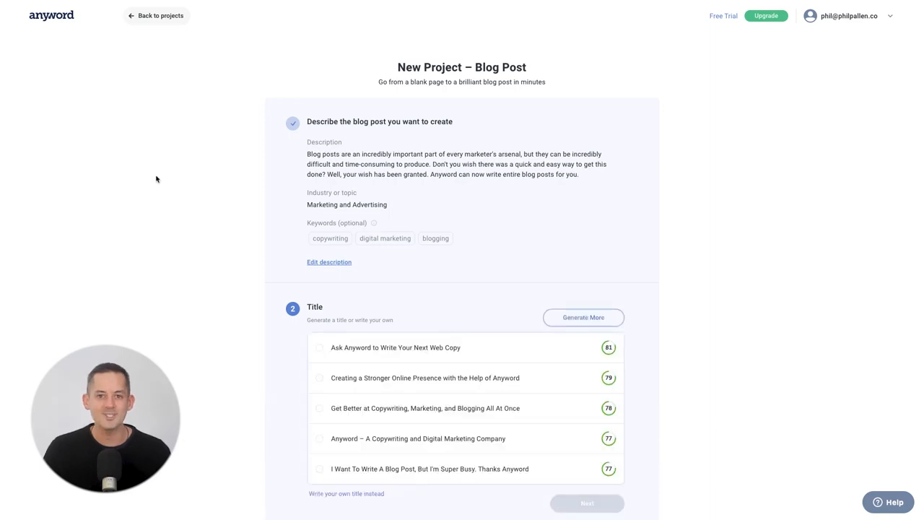
{"action": "scroll", "coordinate": [685, 278], "scroll_direction": "down", "scroll_amount": 3}
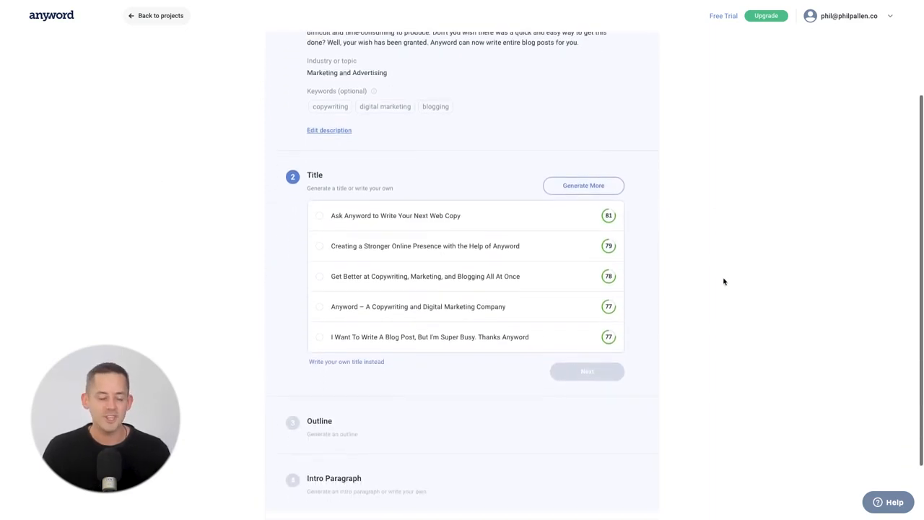
{"action": "left_click", "coordinate": [593, 174]}
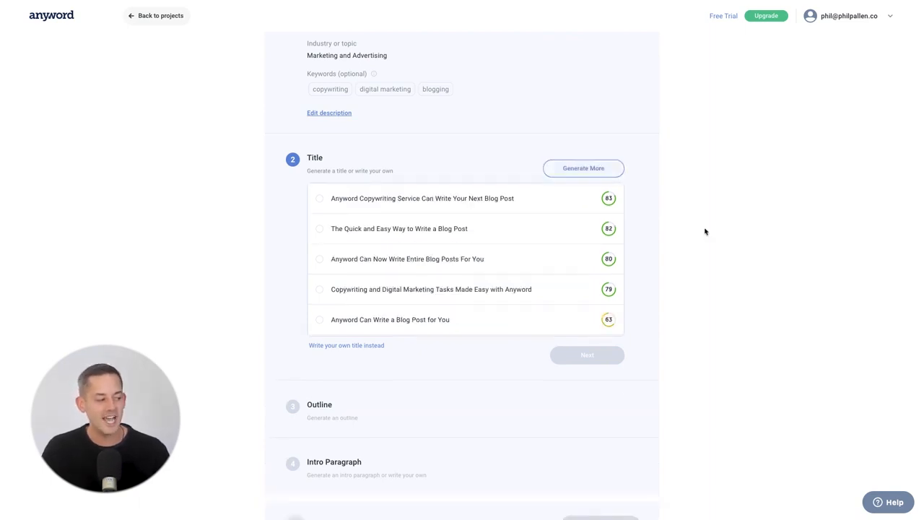
{"action": "scroll", "coordinate": [607, 289], "scroll_direction": "down", "scroll_amount": 2}
{"action": "scroll", "coordinate": [586, 264], "scroll_direction": "down", "scroll_amount": 3}
{"action": "scroll", "coordinate": [586, 264], "scroll_direction": "up", "scroll_amount": 5}
Choose the title "Anyword Copywriting Service Can Write Your Next Blog Post" and generate an outline for it.
{"action": "left_click", "coordinate": [521, 200]}
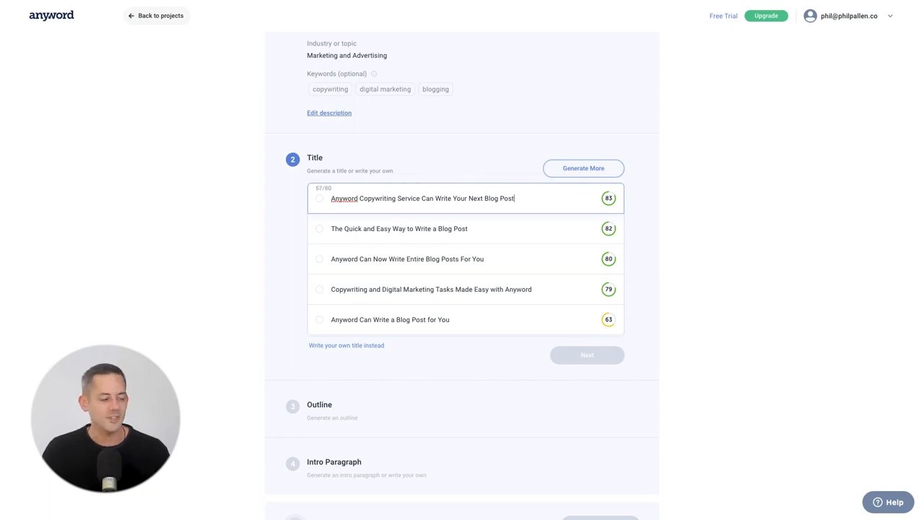
{"action": "left_click", "coordinate": [320, 198]}
{"action": "scroll", "coordinate": [514, 302], "scroll_direction": "down", "scroll_amount": 1}
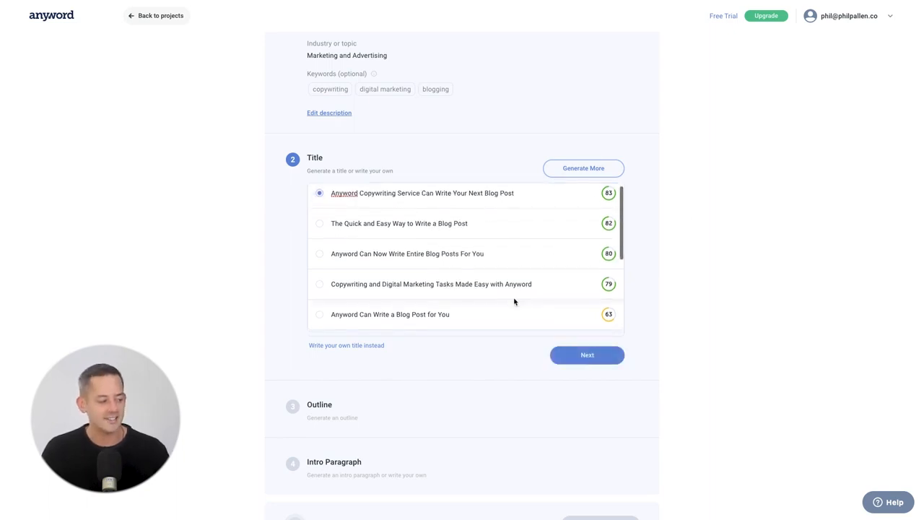
{"action": "left_click", "coordinate": [596, 357]}
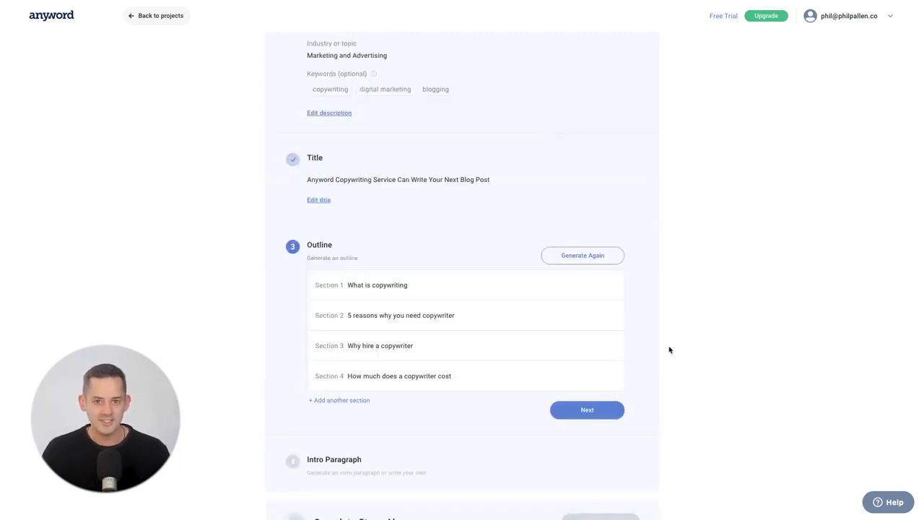
{"action": "scroll", "coordinate": [611, 304], "scroll_direction": "down", "scroll_amount": 2}
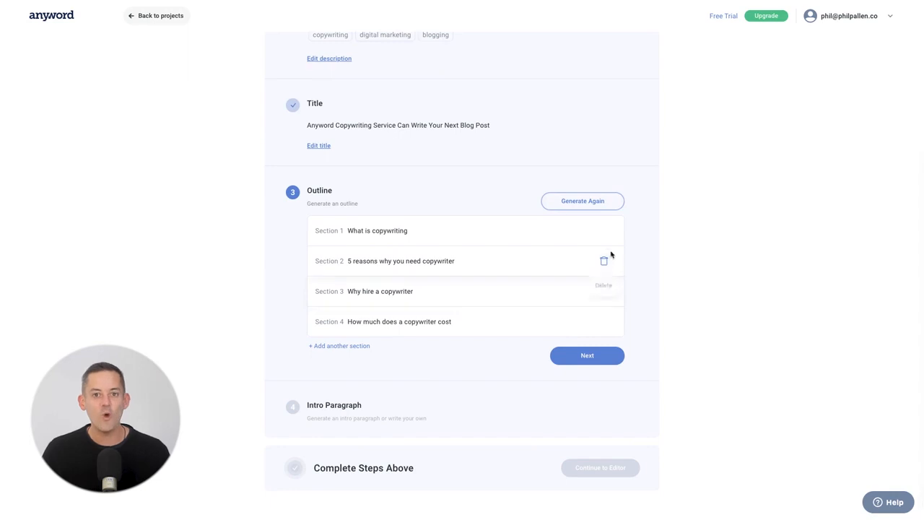
{"action": "left_click", "coordinate": [354, 346]}
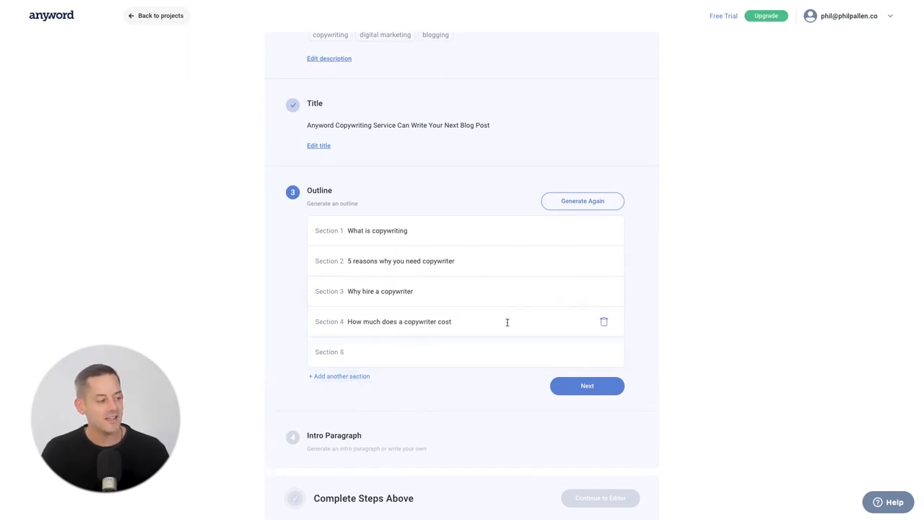
{"action": "left_click", "coordinate": [568, 203]}
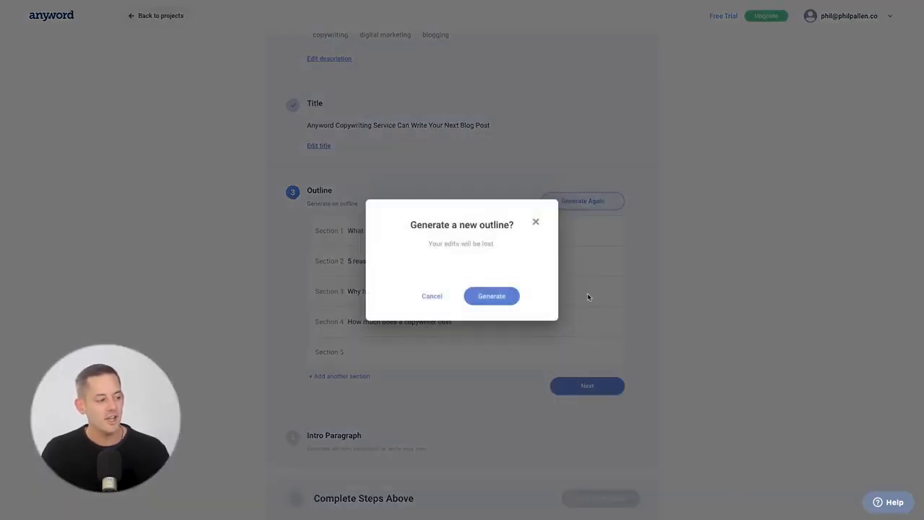
{"action": "left_click", "coordinate": [429, 298]}
Accept the four-section outline, generate intro paragraphs and select the one beginning "Have you ever had an idea you wanted to write about".
{"action": "left_click", "coordinate": [588, 357]}
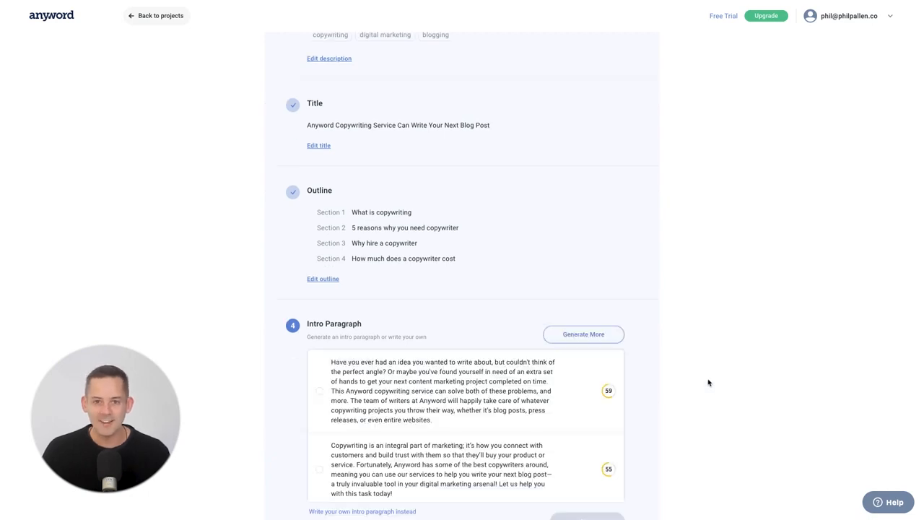
{"action": "scroll", "coordinate": [709, 383], "scroll_direction": "down", "scroll_amount": 2}
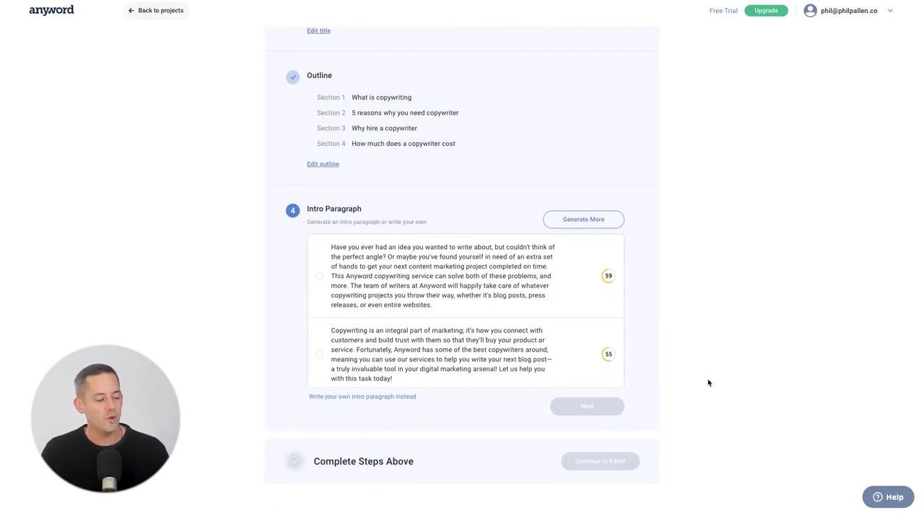
{"action": "scroll", "coordinate": [582, 282], "scroll_direction": "down", "scroll_amount": 3}
{"action": "scroll", "coordinate": [556, 292], "scroll_direction": "up", "scroll_amount": 3}
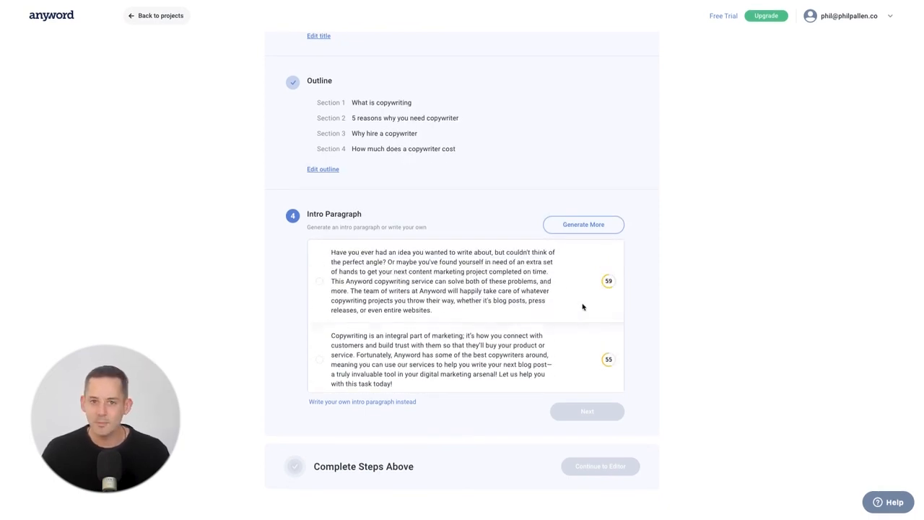
{"action": "left_click", "coordinate": [319, 281]}
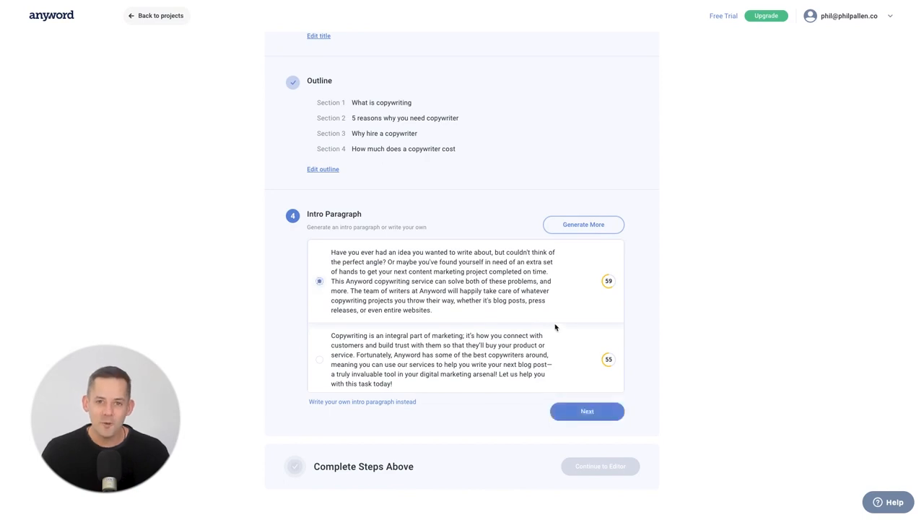
Look through the other intro suggestions, the option to write an own intro, and the selected paragraph's score details.
{"action": "scroll", "coordinate": [571, 330], "scroll_direction": "down", "scroll_amount": 1}
{"action": "scroll", "coordinate": [572, 330], "scroll_direction": "down", "scroll_amount": 2}
{"action": "left_click", "coordinate": [364, 403]}
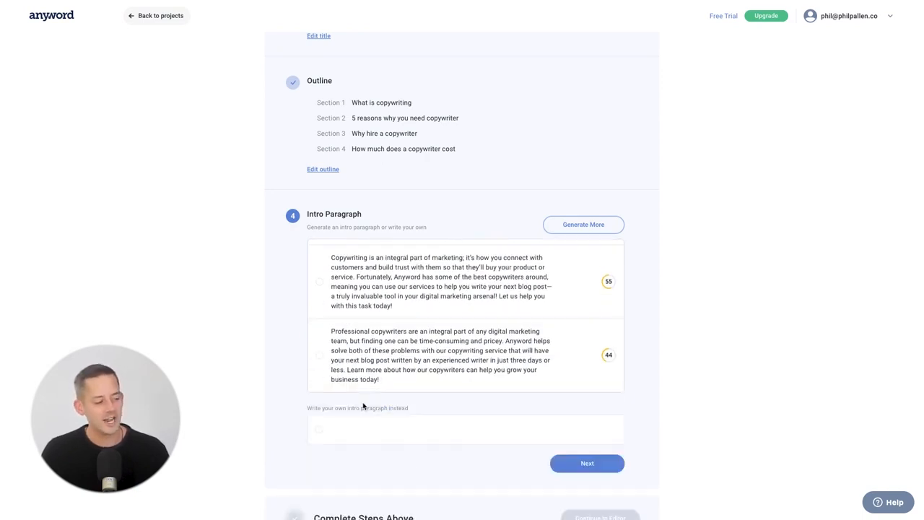
{"action": "scroll", "coordinate": [637, 354], "scroll_direction": "down", "scroll_amount": 1}
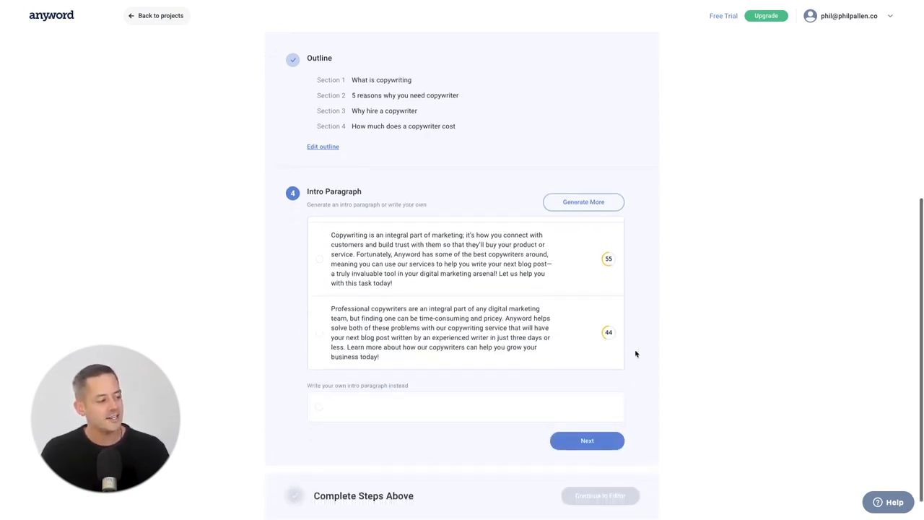
{"action": "scroll", "coordinate": [614, 336], "scroll_direction": "up", "scroll_amount": 3}
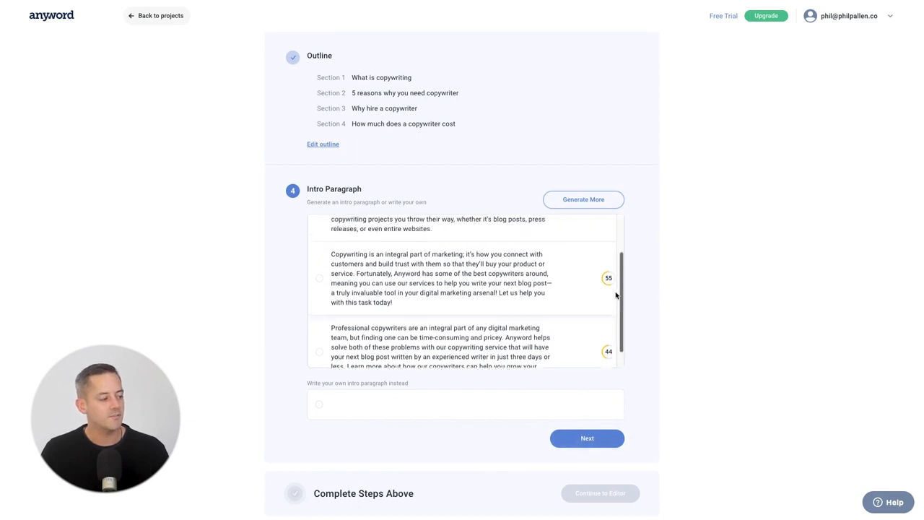
{"action": "mouse_move", "coordinate": [610, 261]}
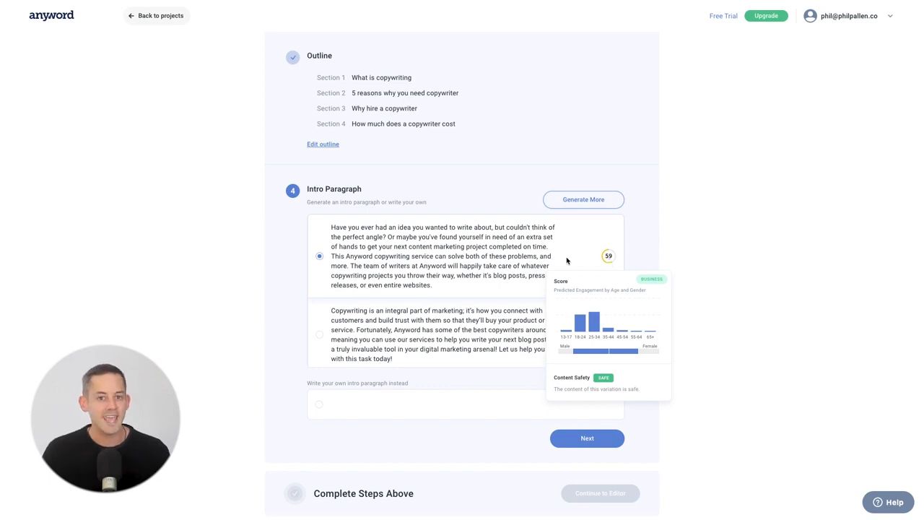
Try adding "Edits here" to the end of the selected intro paragraph.
{"action": "left_click", "coordinate": [486, 259]}
{"action": "type", "text": "Edits here"}
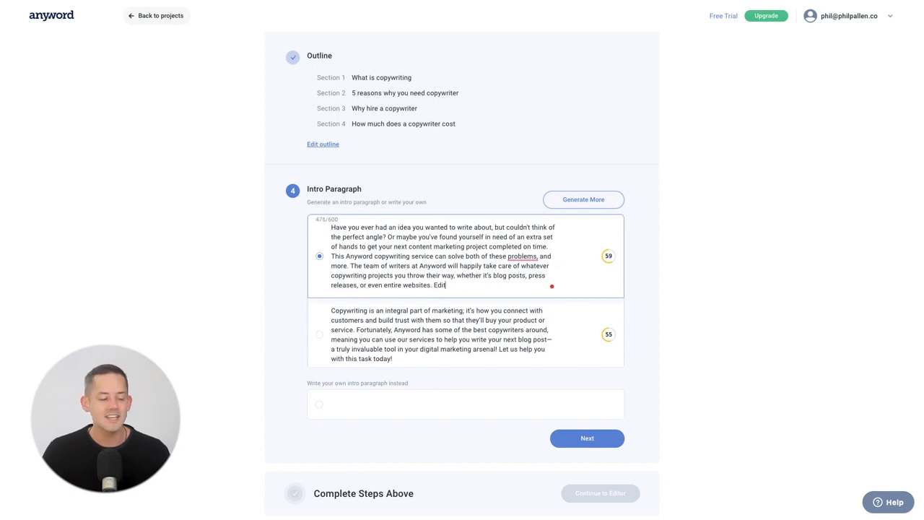
{"action": "scroll", "coordinate": [551, 286], "scroll_direction": "down", "scroll_amount": 2}
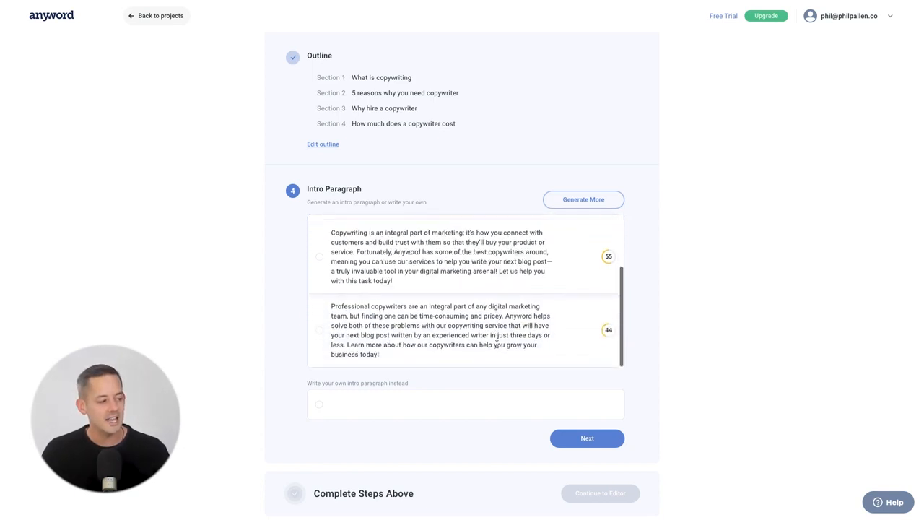
Confirm the selected intro paragraph, review the completed setup and continue to the blog post editor.
{"action": "left_click", "coordinate": [568, 439]}
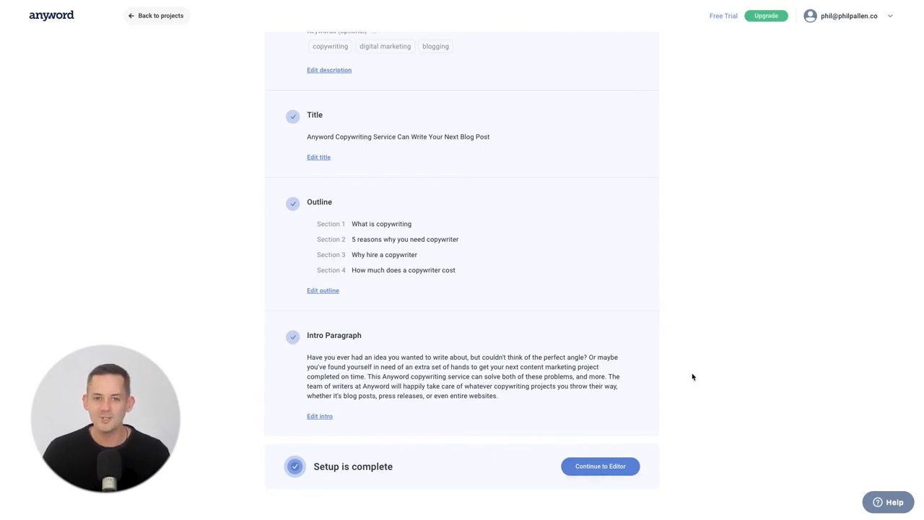
{"action": "scroll", "coordinate": [698, 368], "scroll_direction": "up", "scroll_amount": 5}
{"action": "scroll", "coordinate": [701, 369], "scroll_direction": "down", "scroll_amount": 1}
{"action": "scroll", "coordinate": [701, 369], "scroll_direction": "down", "scroll_amount": 3}
{"action": "left_click", "coordinate": [625, 465]}
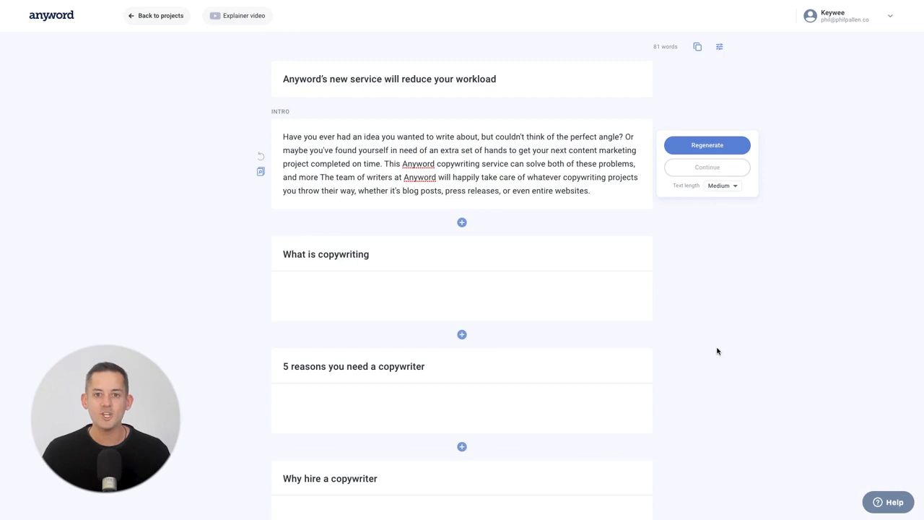
View the project brief with its description and keywords, and close it without changes.
{"action": "left_click", "coordinate": [720, 50]}
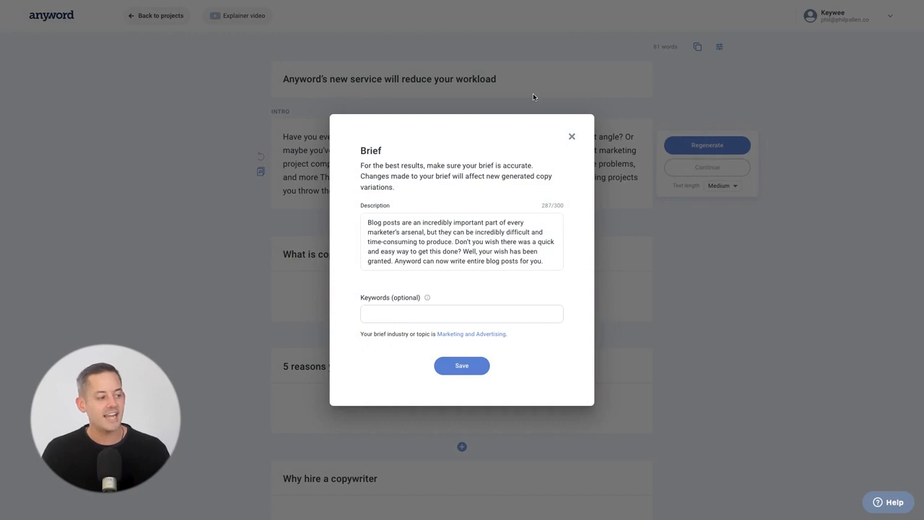
{"action": "left_click", "coordinate": [571, 136]}
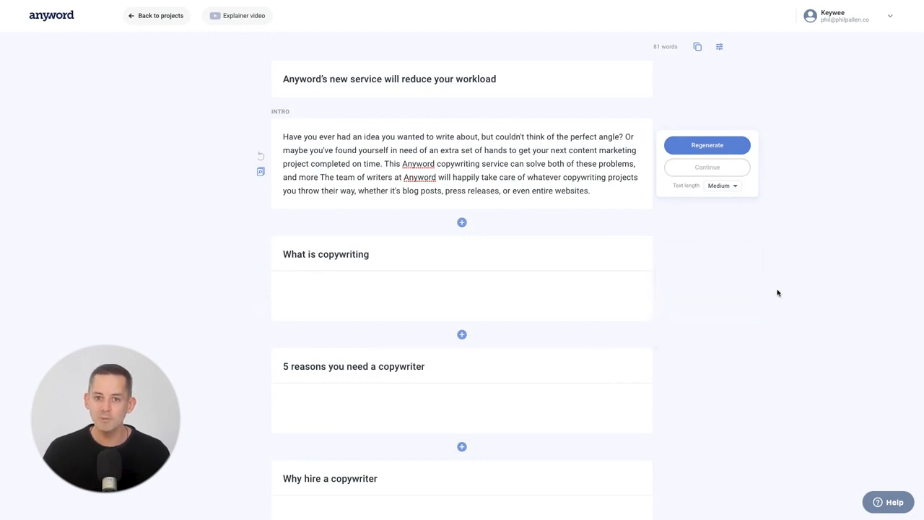
Generate a medium-length paragraph for the "What is copywriting" section from its headline.
{"action": "scroll", "coordinate": [776, 291], "scroll_direction": "down", "scroll_amount": 1}
{"action": "mouse_move", "coordinate": [700, 220]}
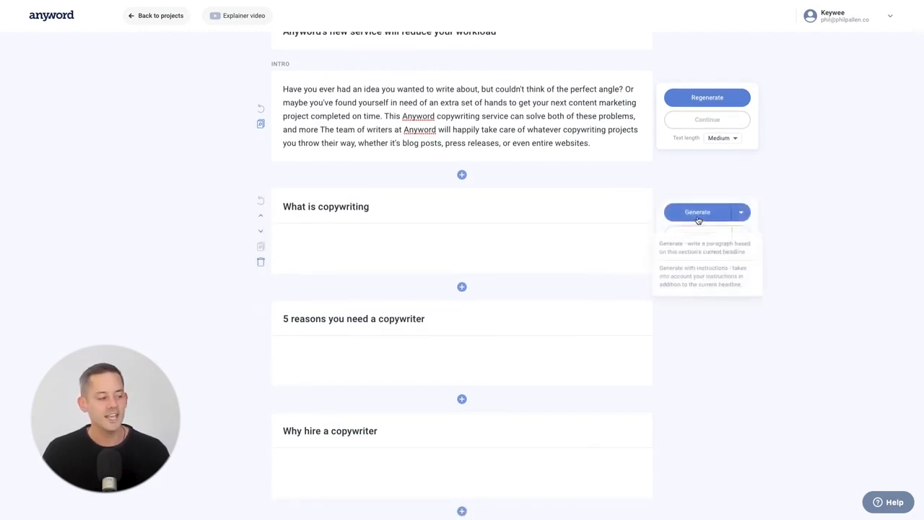
{"action": "left_click", "coordinate": [698, 215]}
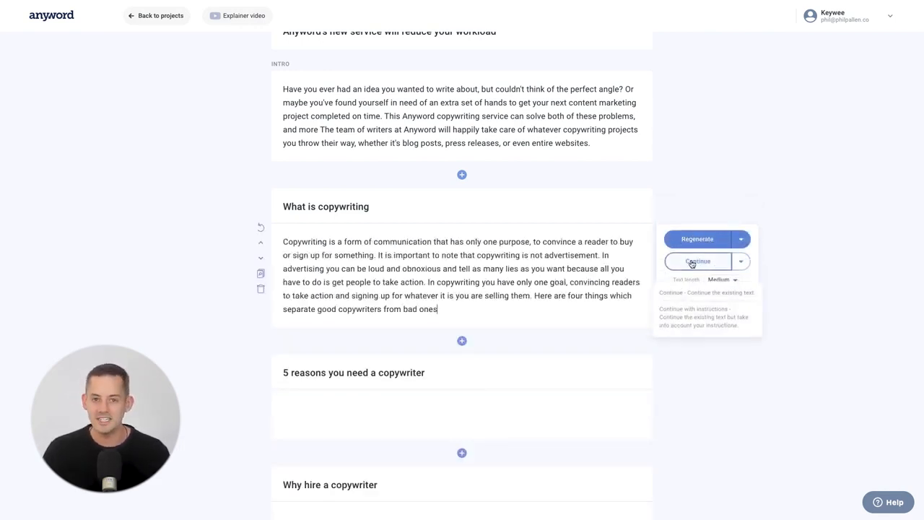
Regenerate the "What is copywriting" text with the instruction "Jerry is the funniest character in Seinfeld vs Kramer is the funniest character in Seinfeld.".
{"action": "left_click", "coordinate": [741, 239]}
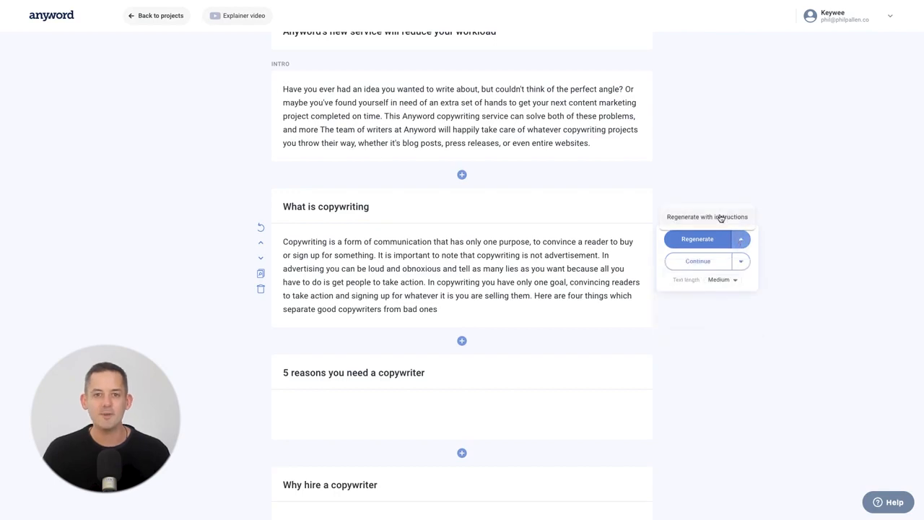
{"action": "left_click", "coordinate": [721, 217]}
{"action": "left_click", "coordinate": [504, 263]}
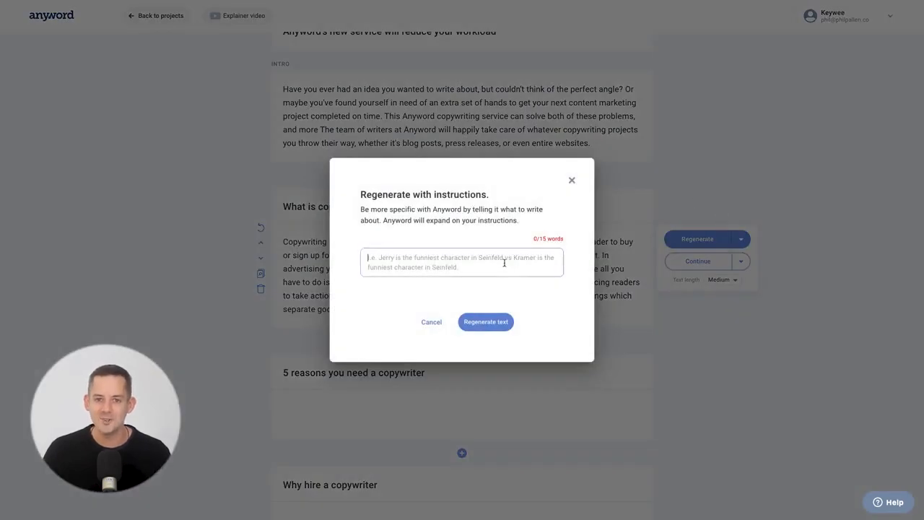
{"action": "type", "text": "Jerry is the funniest character in Seinfeld"}
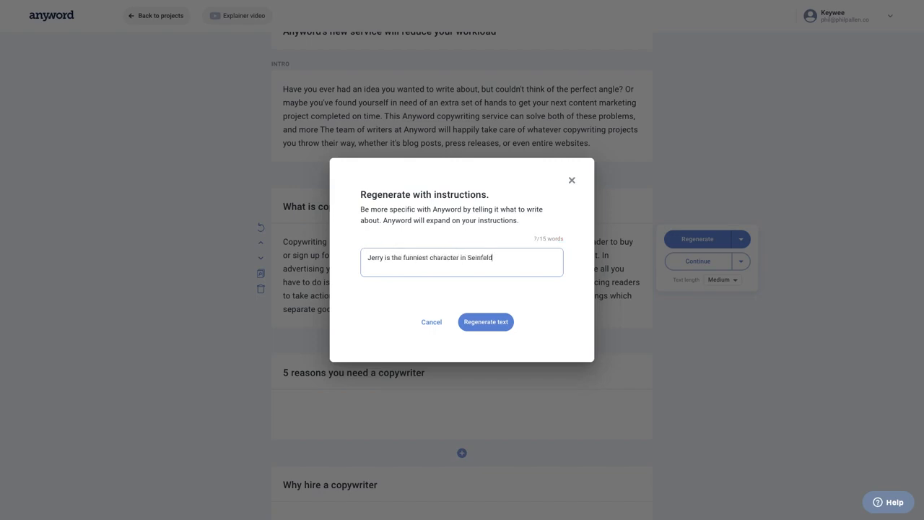
{"action": "type", "text": "vs Kramer is the funniest character in Seinfeld"}
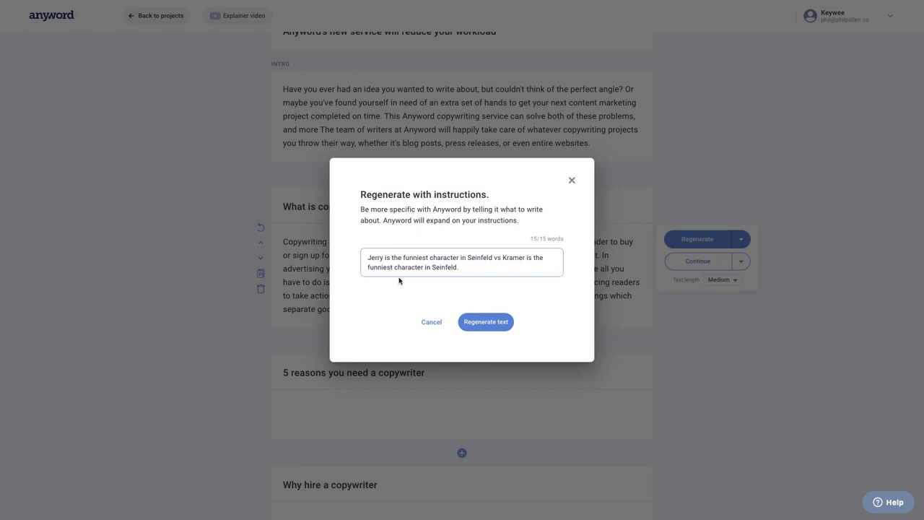
{"action": "left_click", "coordinate": [486, 323]}
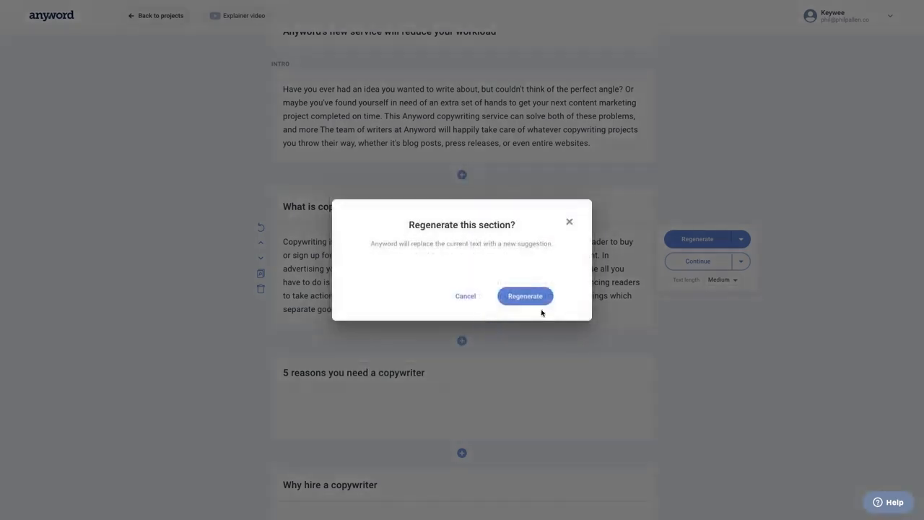
{"action": "left_click", "coordinate": [537, 298]}
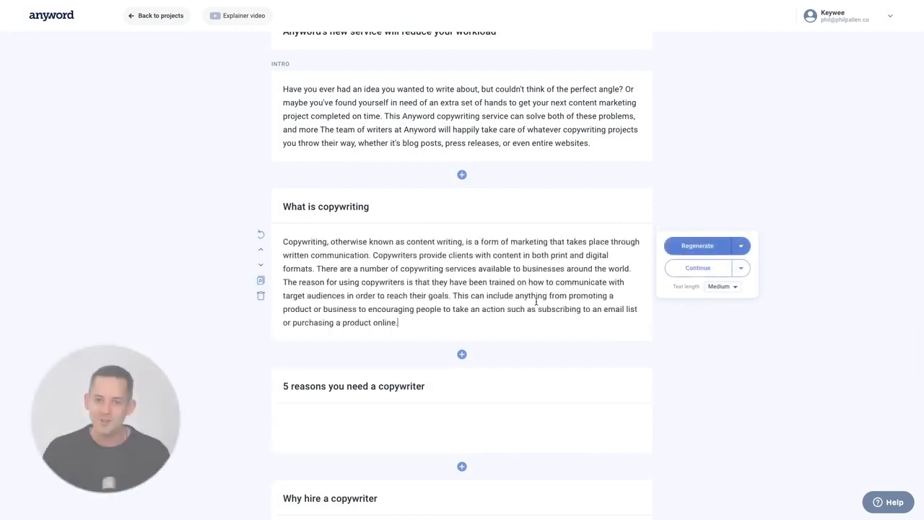
View the text length options for the "What is copywriting" section, keeping Medium, and run a plagiarism check on its paragraph.
{"action": "left_click", "coordinate": [723, 294]}
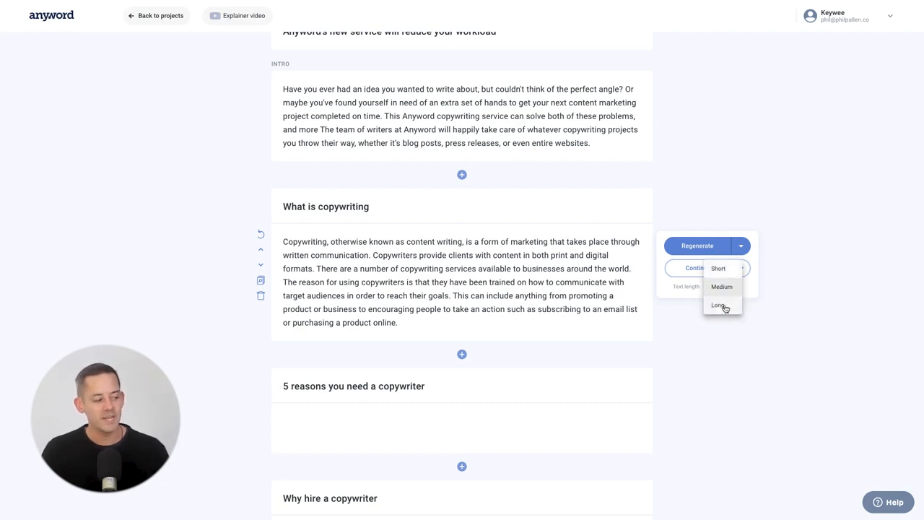
{"action": "left_click", "coordinate": [725, 289]}
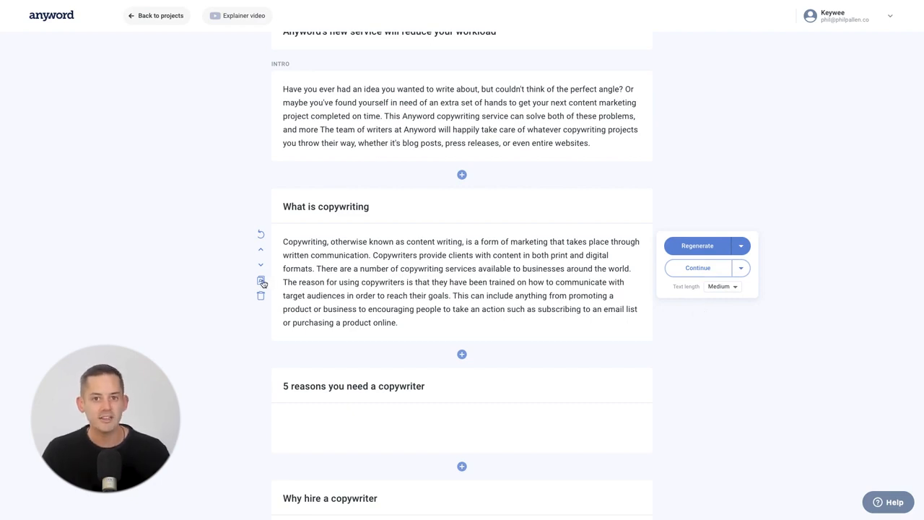
{"action": "left_click", "coordinate": [260, 280]}
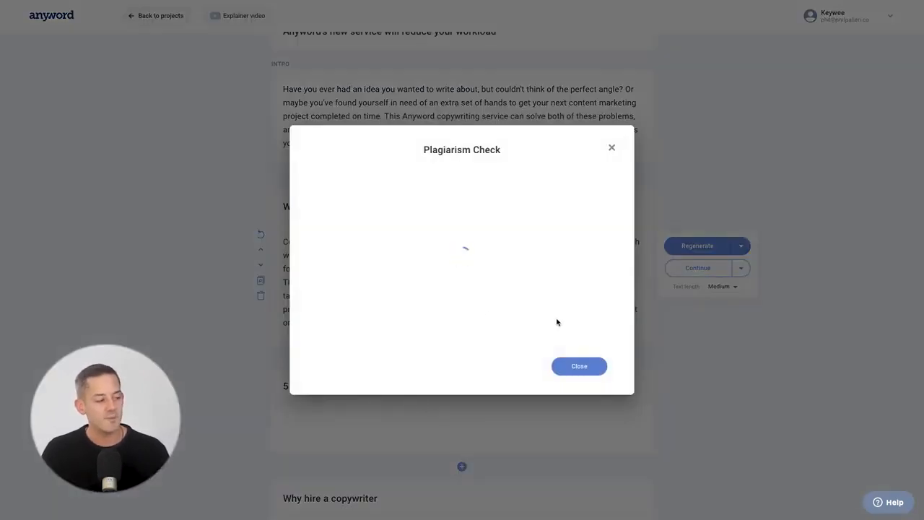
{"action": "left_click", "coordinate": [613, 149]}
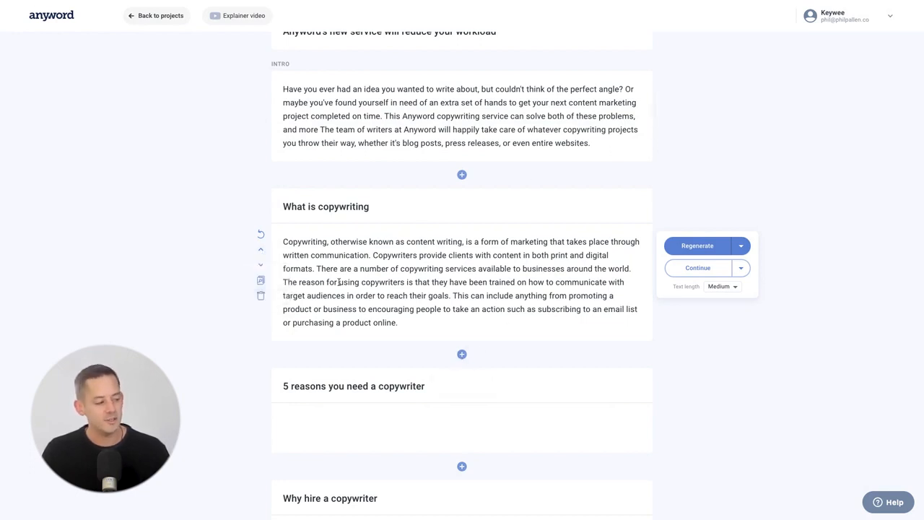
Copy the whole blog post to the clipboard, leaving the "What is copywriting" paragraph unedited.
{"action": "triple_click", "coordinate": [311, 244]}
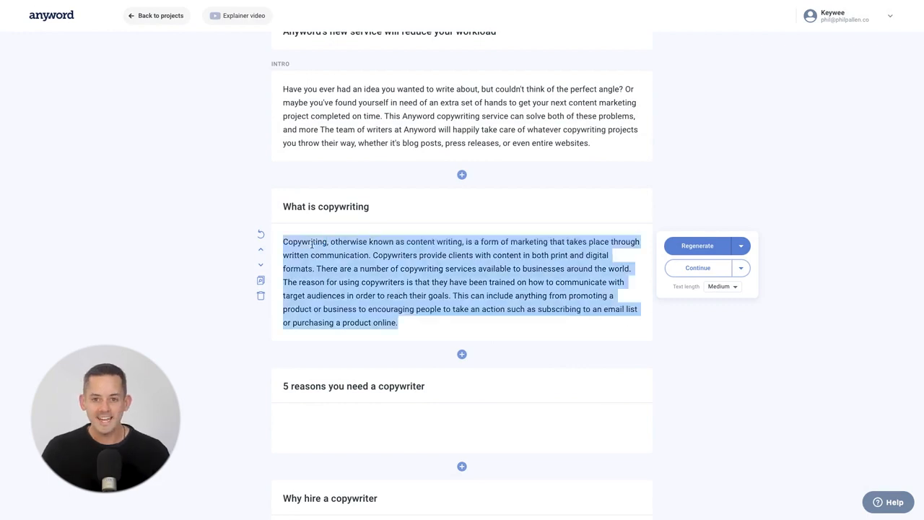
{"action": "left_click", "coordinate": [230, 232]}
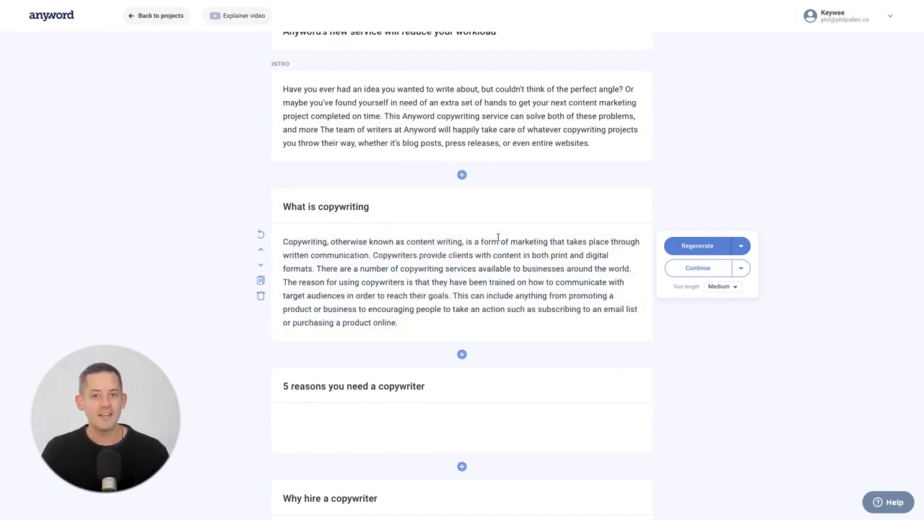
{"action": "scroll", "coordinate": [495, 237], "scroll_direction": "up", "scroll_amount": 1}
{"action": "left_click", "coordinate": [698, 46]}
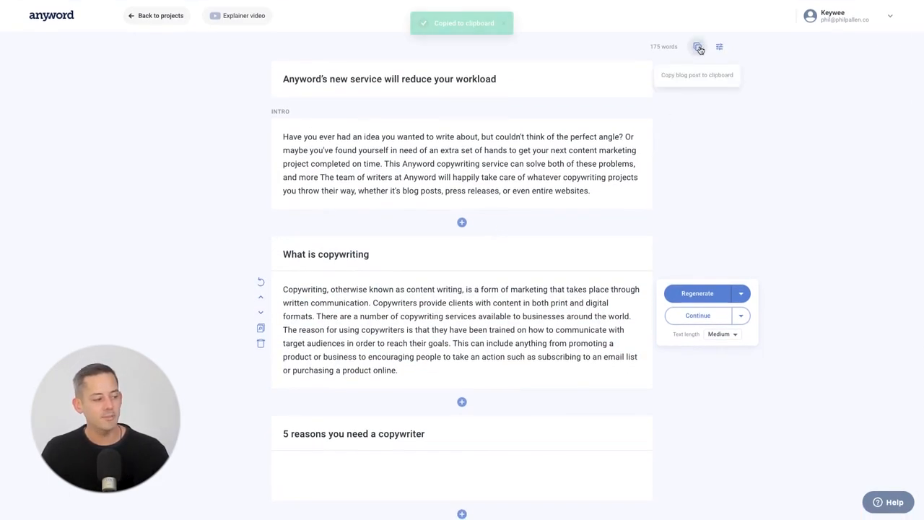